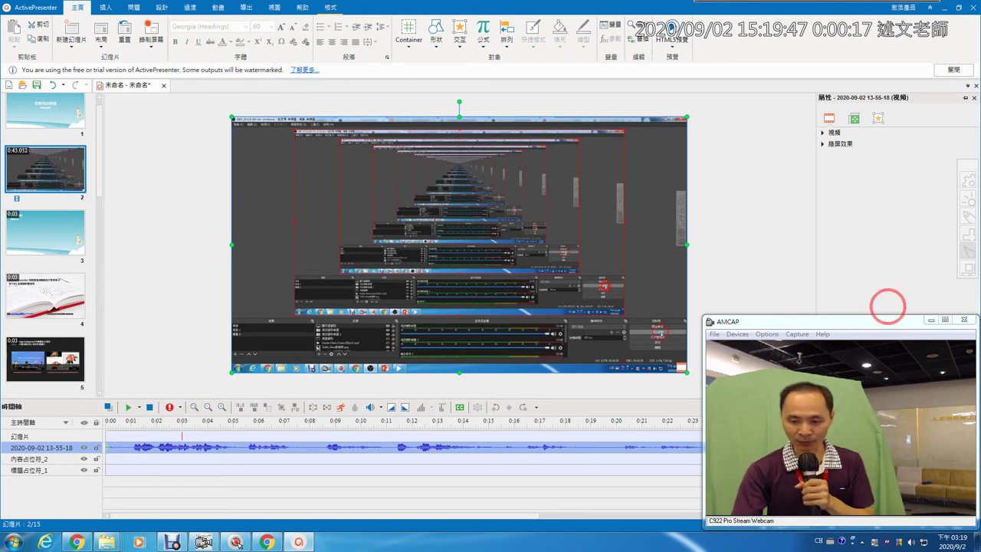
# Delete about the first 7.8 seconds of the screen recording on slide 2
pyautogui.click(931, 320)
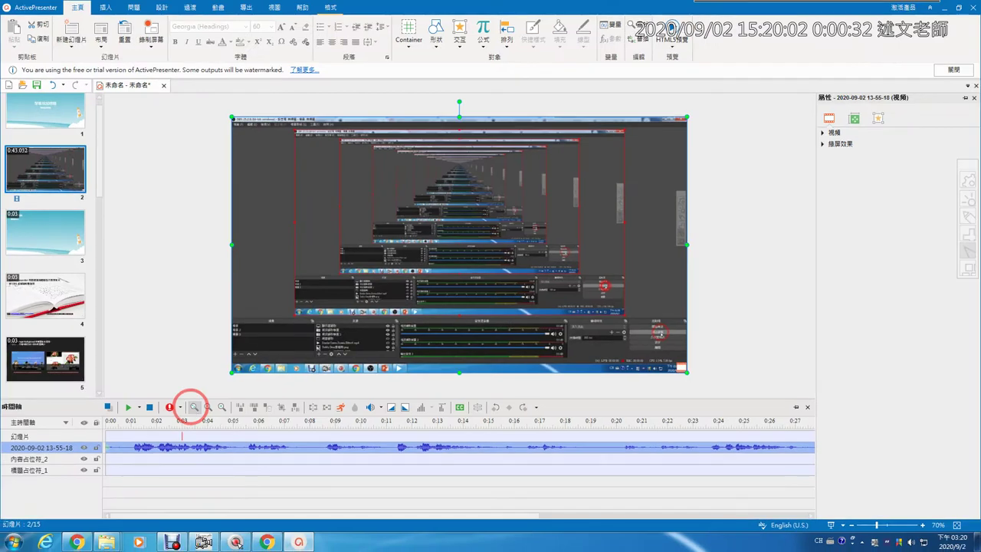
pyautogui.click(194, 407)
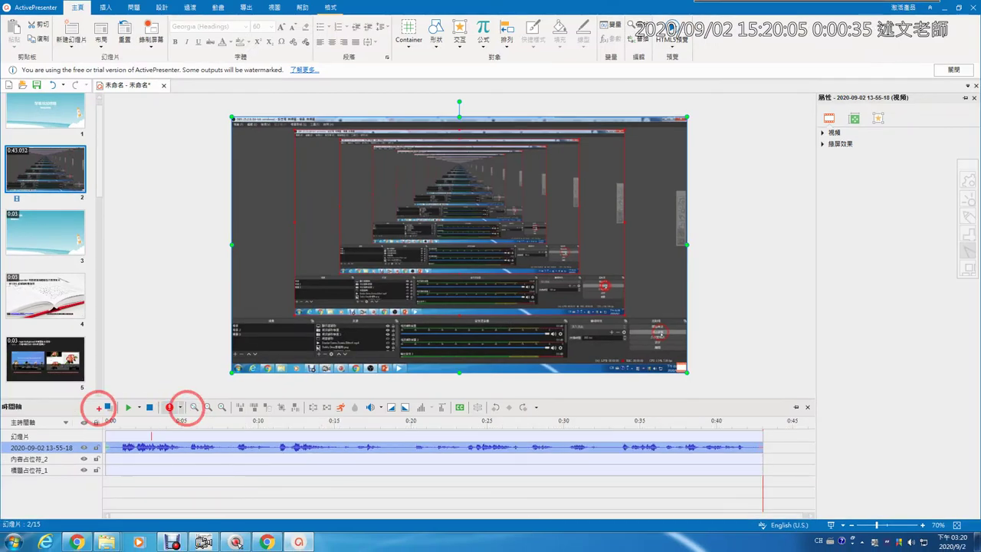
pyautogui.moveTo(108, 422)
pyautogui.mouseDown()
pyautogui.moveTo(767, 430)
pyautogui.moveTo(772, 401)
pyautogui.moveTo(769, 473)
pyautogui.mouseUp()
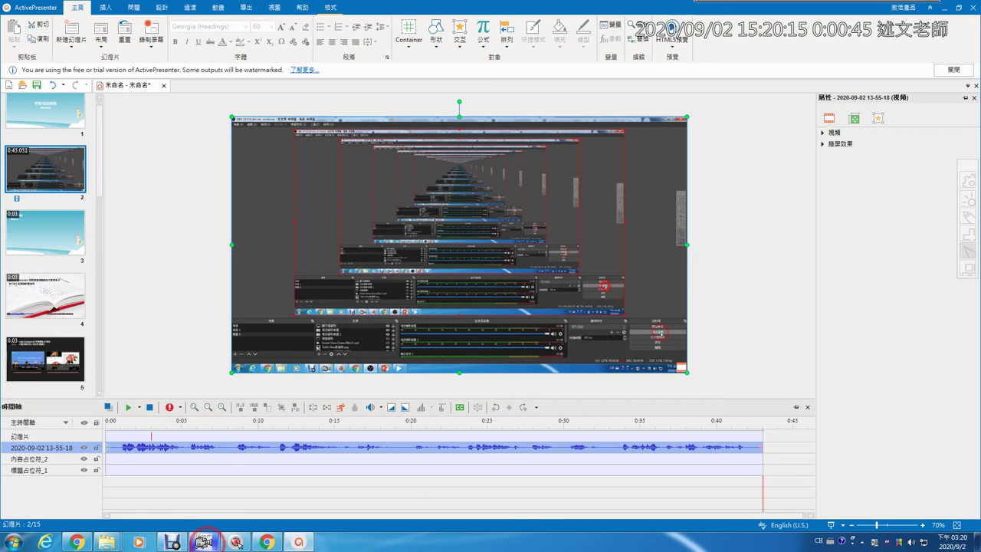
pyautogui.click(204, 541)
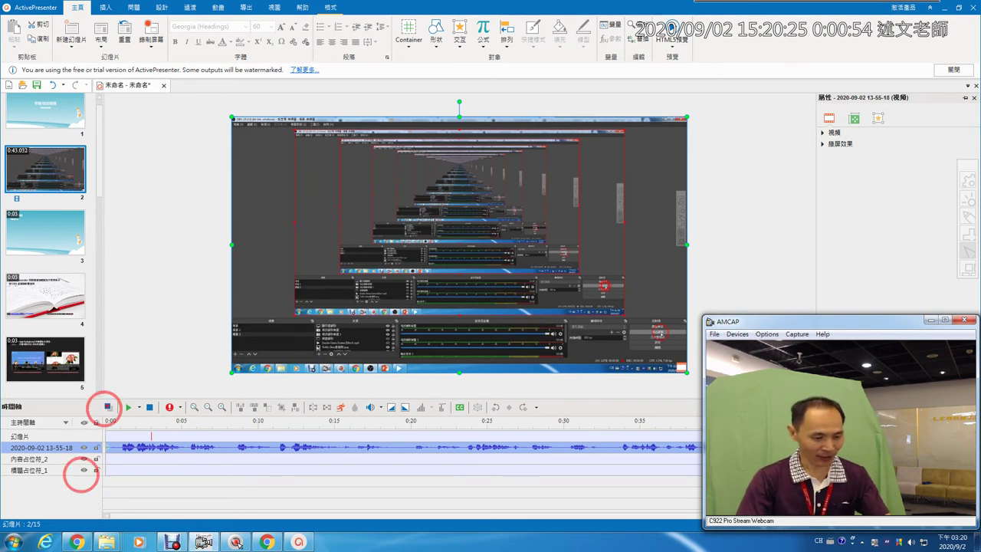
pyautogui.moveTo(101, 415); pyautogui.dragTo(619, 427)
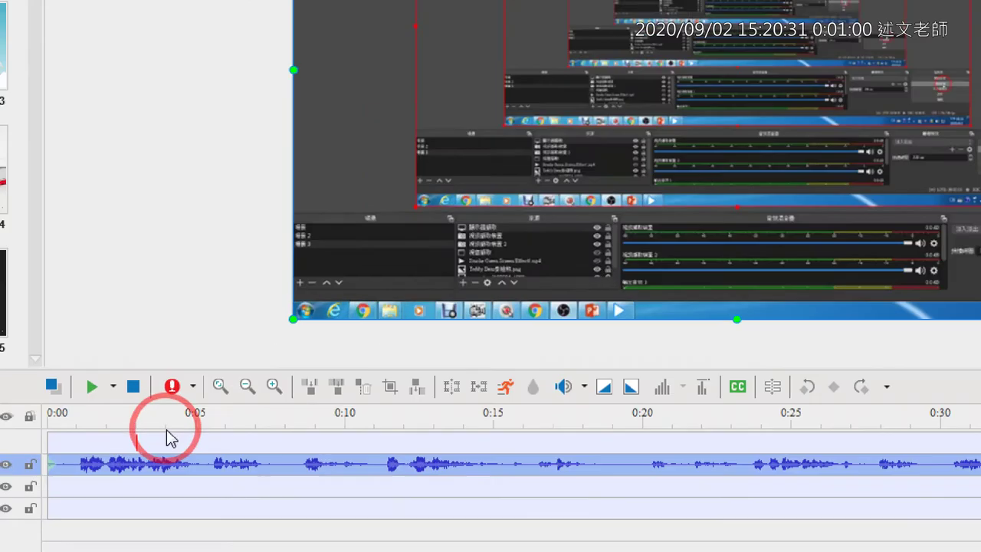
pyautogui.click(214, 415)
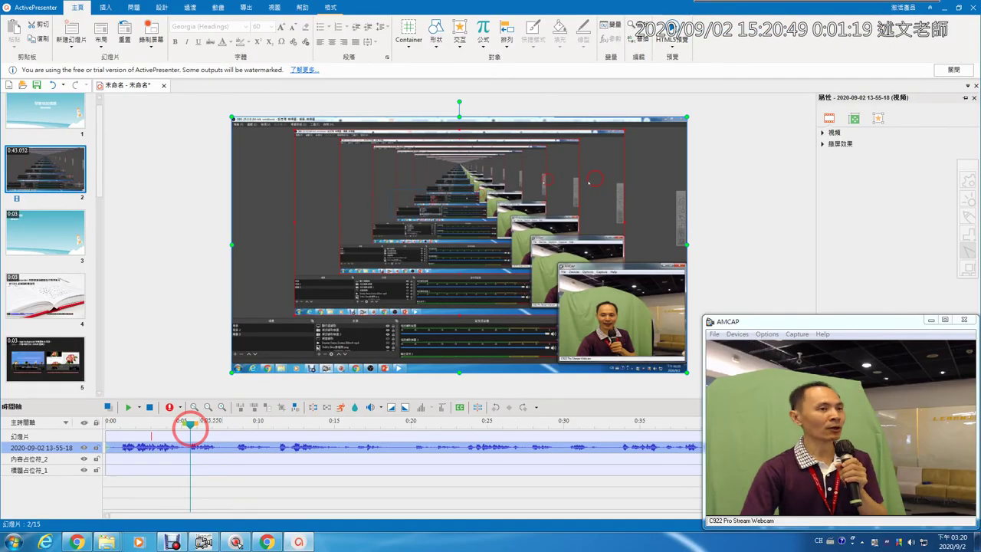
pyautogui.moveTo(190, 426); pyautogui.dragTo(300, 419)
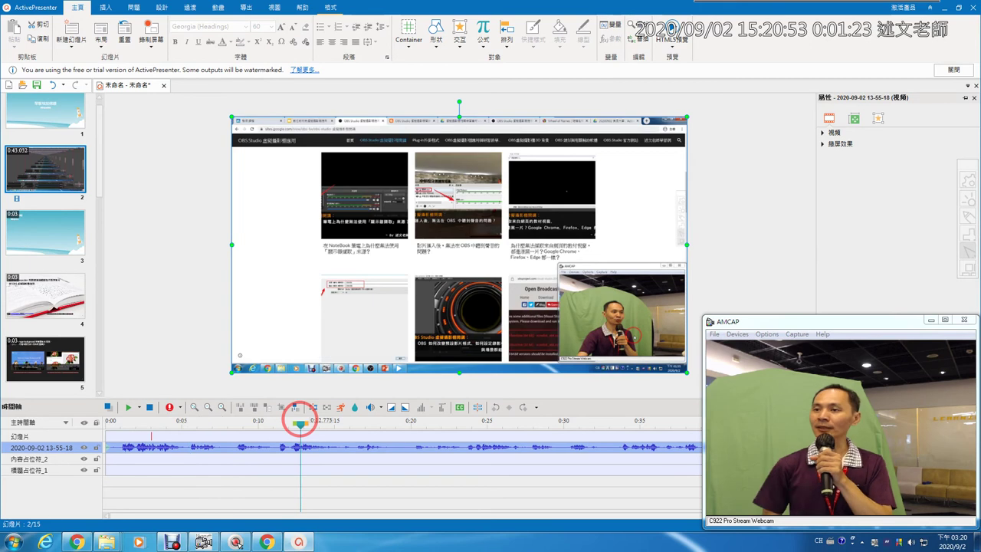
pyautogui.moveTo(300, 419); pyautogui.dragTo(99, 431)
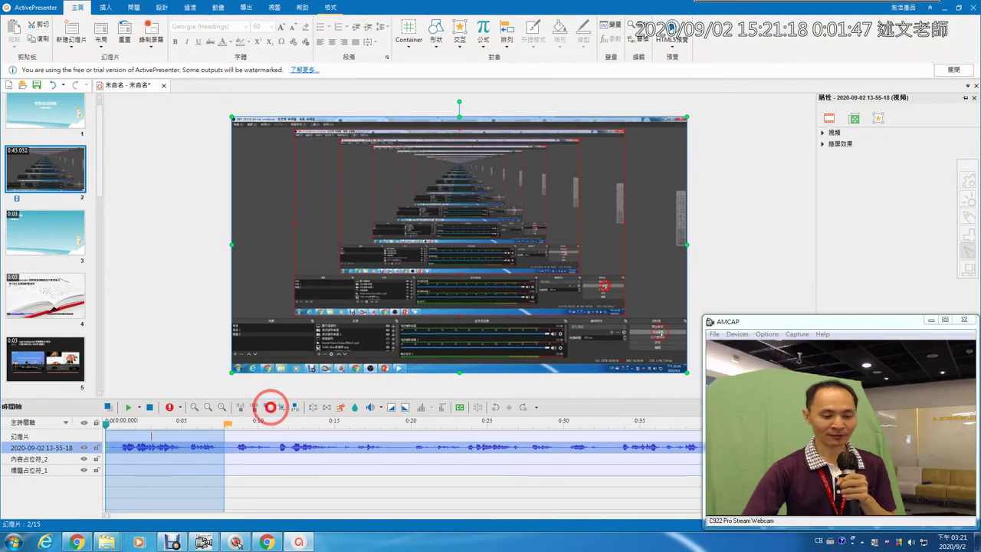
pyautogui.click(271, 407)
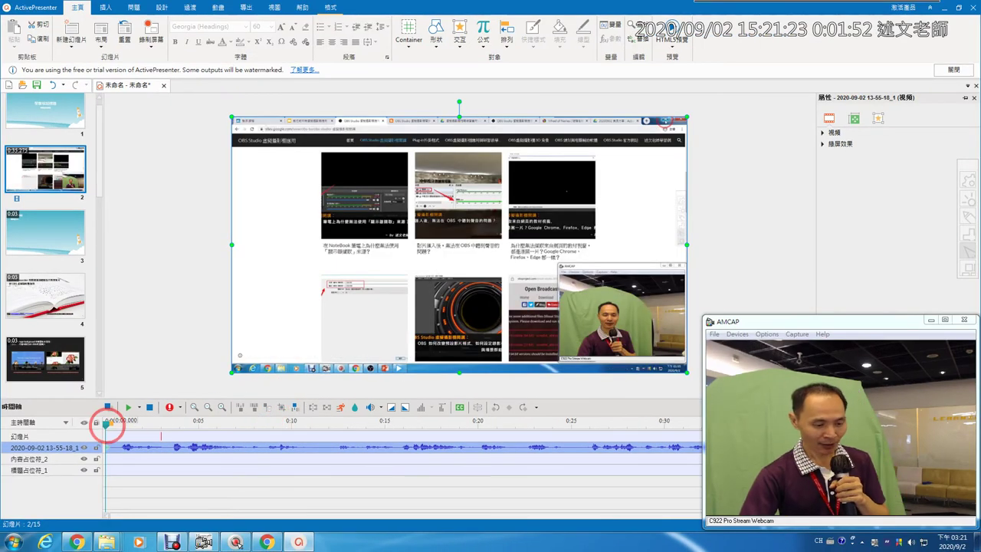
pyautogui.click(340, 421)
pyautogui.moveTo(535, 421); pyautogui.dragTo(619, 426)
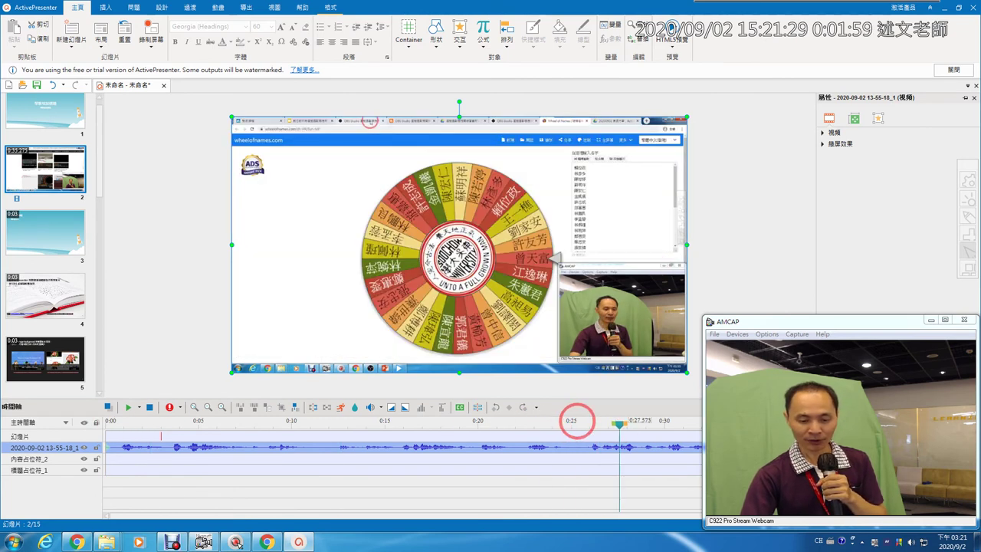
pyautogui.click(930, 320)
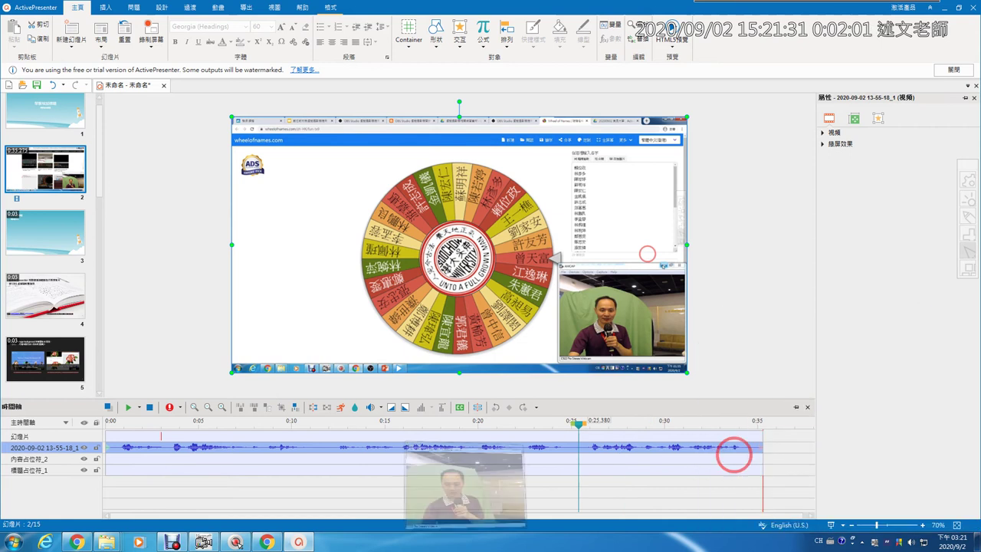
pyautogui.moveTo(582, 424); pyautogui.dragTo(769, 424)
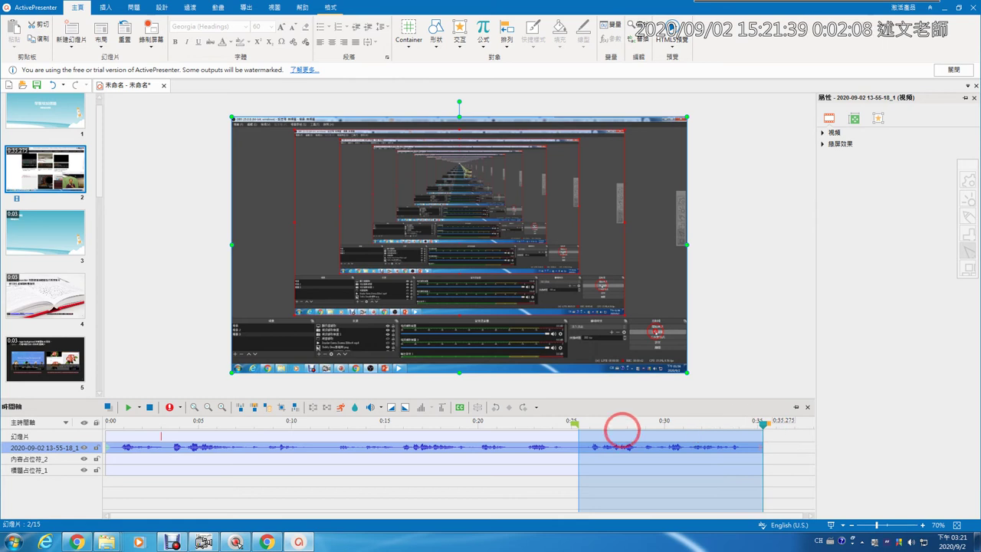
pyautogui.click(202, 542)
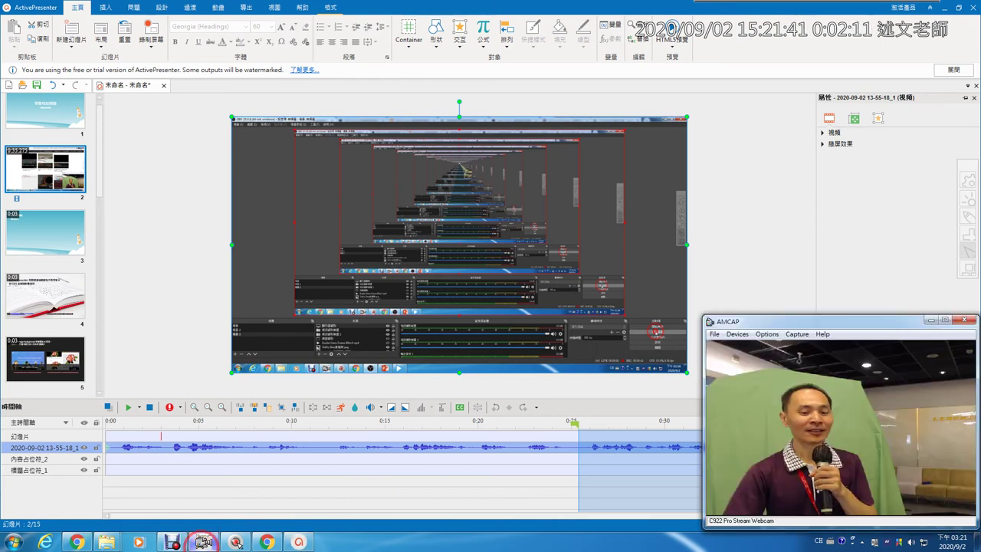
pyautogui.moveTo(236, 542)
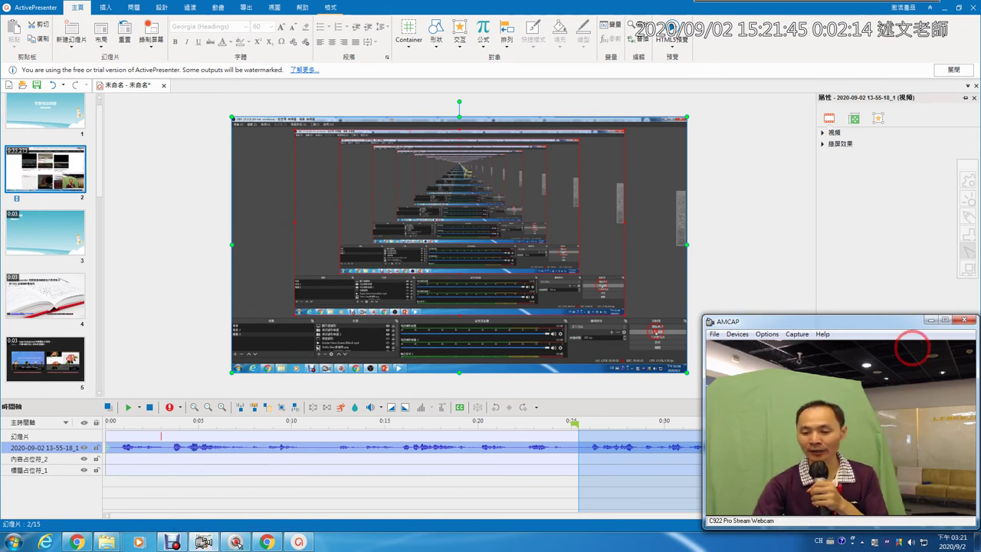
pyautogui.click(930, 321)
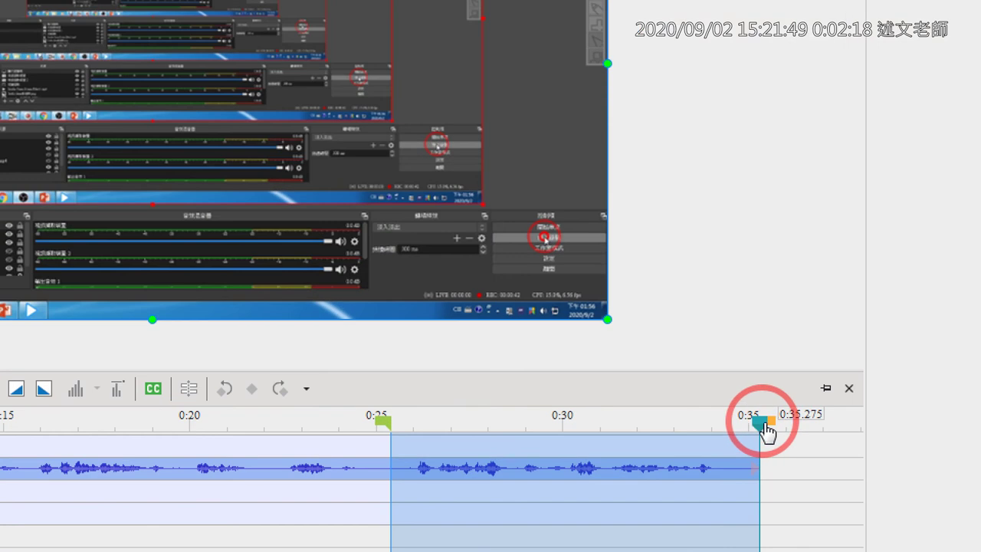
pyautogui.click(766, 432)
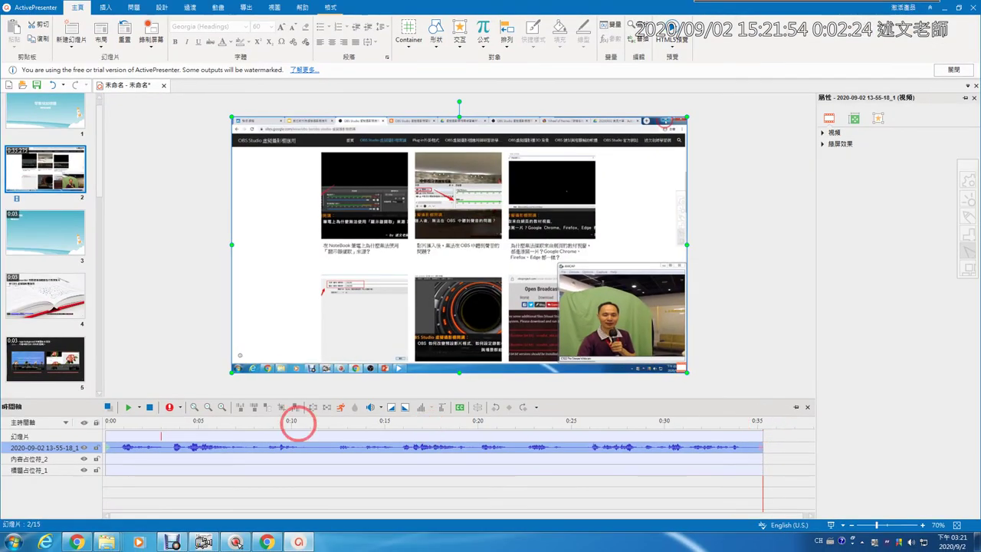
pyautogui.click(299, 423)
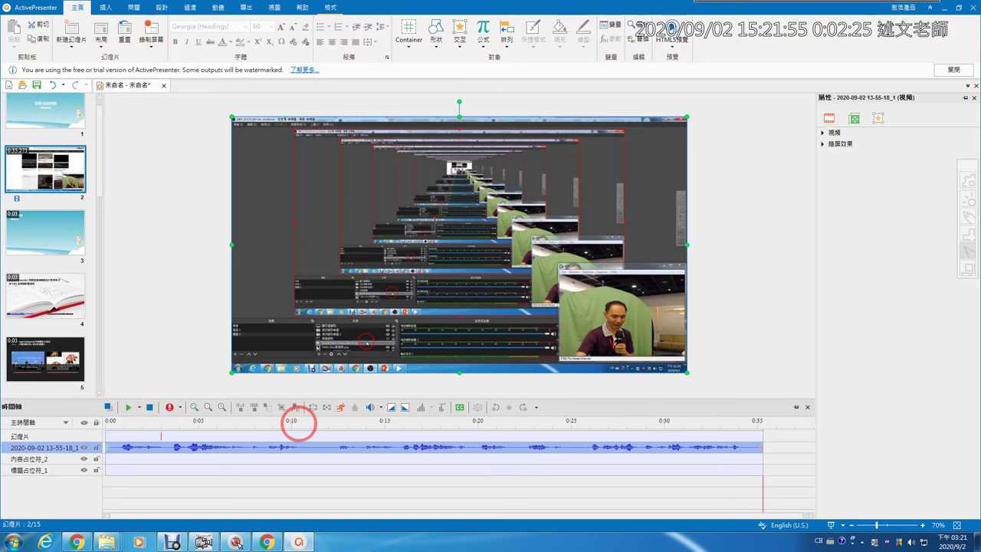
pyautogui.moveTo(302, 423); pyautogui.dragTo(351, 424)
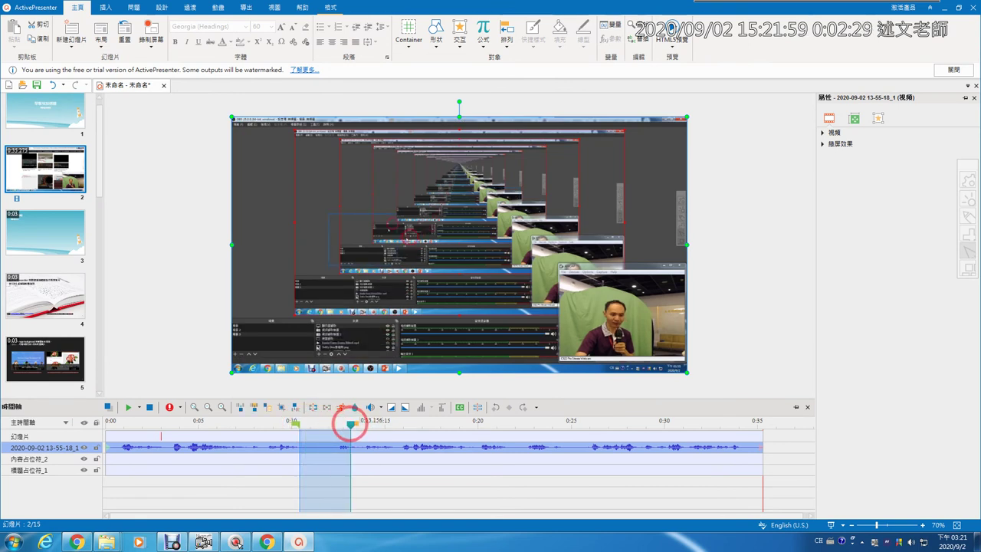
pyautogui.click(350, 424)
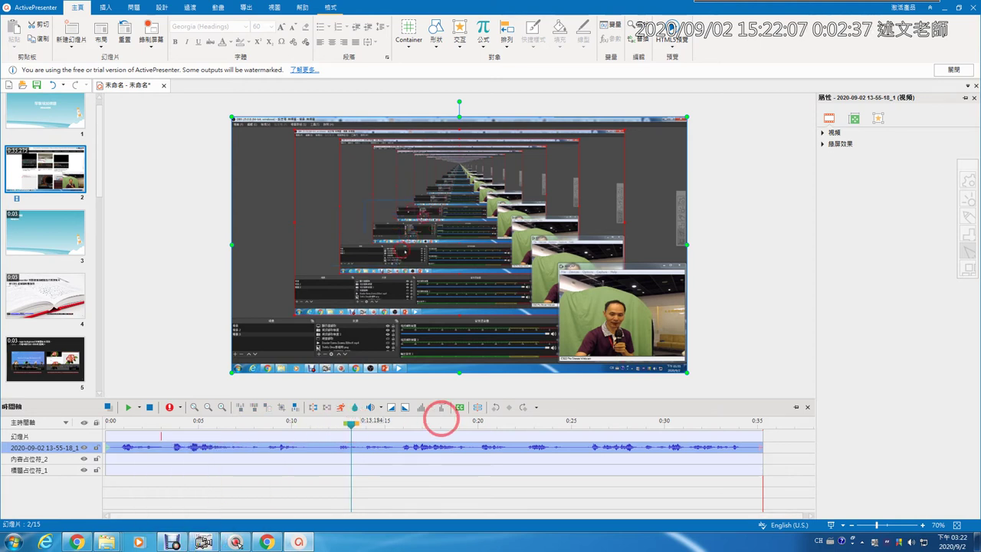
# Delete the end of the recording on slide 2, from about 0:25.3 to the clip's end
pyautogui.click(499, 421)
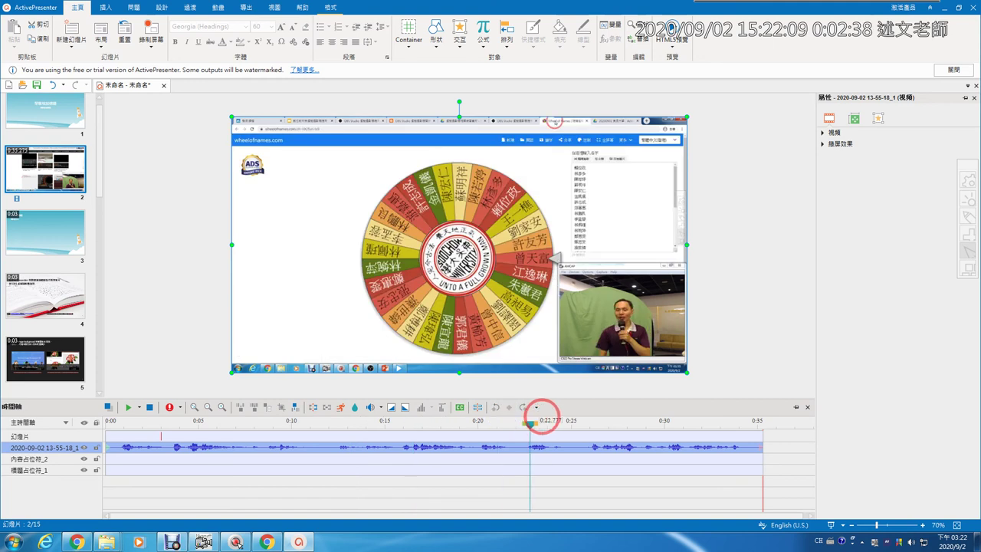
pyautogui.click(577, 419)
pyautogui.moveTo(577, 417); pyautogui.dragTo(646, 421)
pyautogui.moveTo(773, 429); pyautogui.dragTo(775, 426)
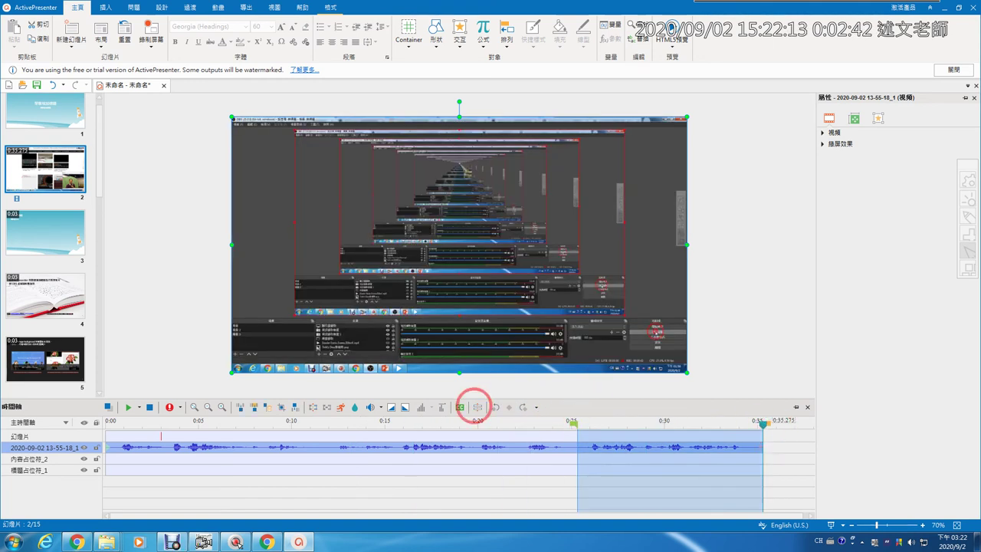
pyautogui.click(268, 407)
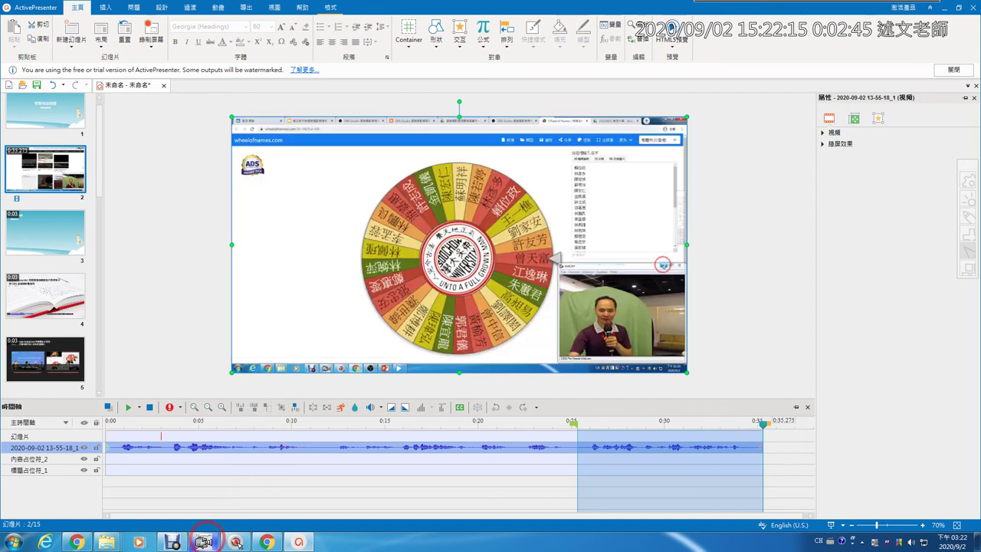
pyautogui.click(204, 542)
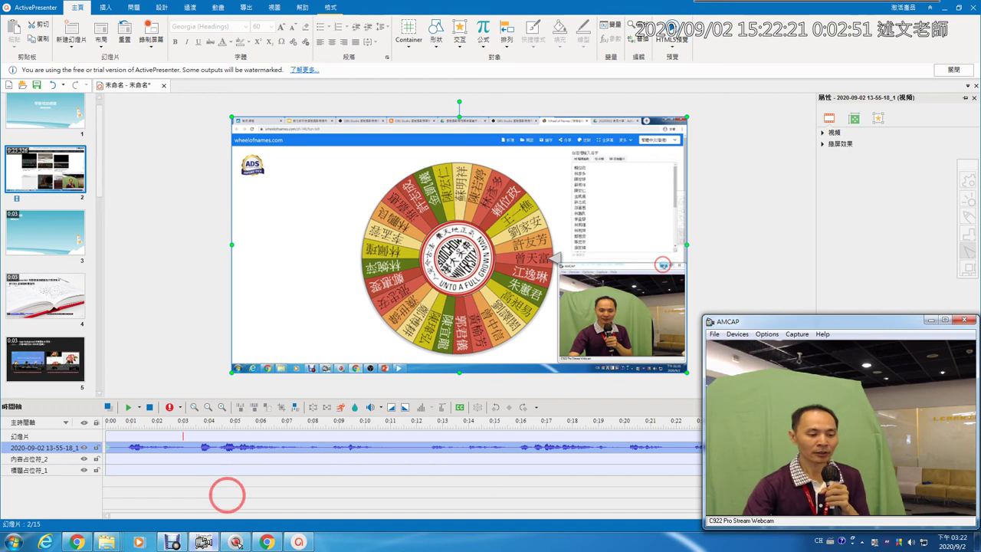
# Show the volume adjustment for the recording's range from about 0:08.7 to 0:15.3, then clear the range
pyautogui.click(227, 447)
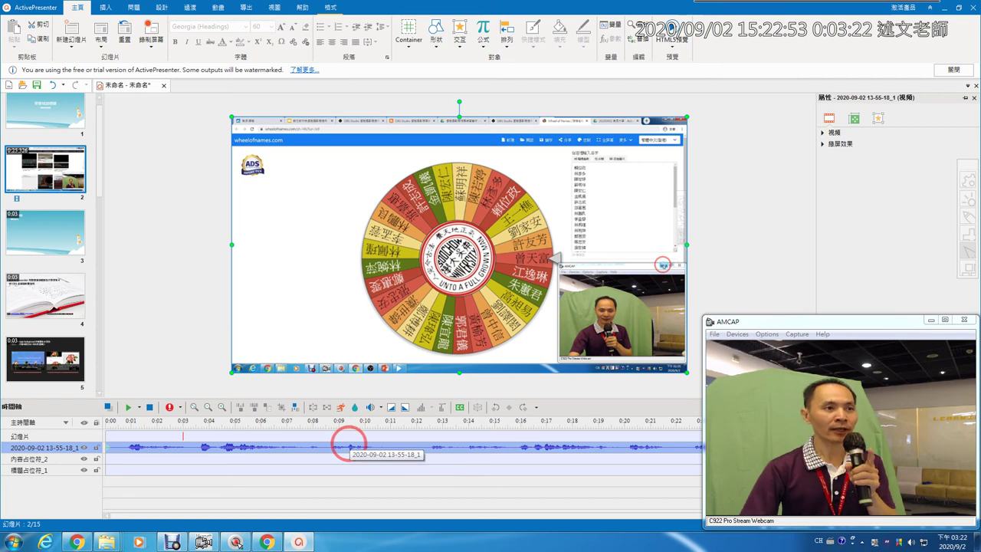
pyautogui.click(348, 422)
pyautogui.moveTo(349, 424)
pyautogui.mouseDown()
pyautogui.moveTo(506, 424)
pyautogui.moveTo(442, 421)
pyautogui.mouseUp()
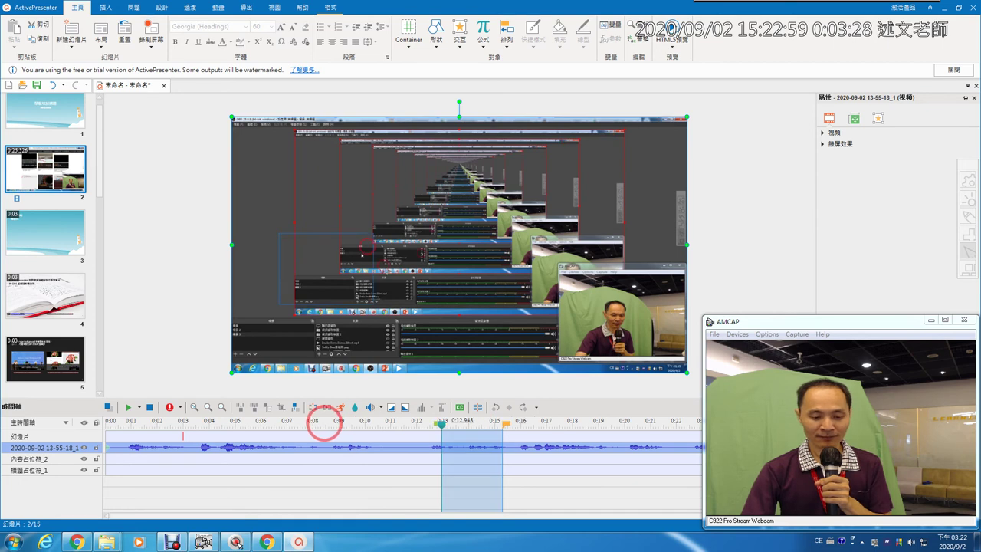
pyautogui.moveTo(325, 429); pyautogui.dragTo(326, 424)
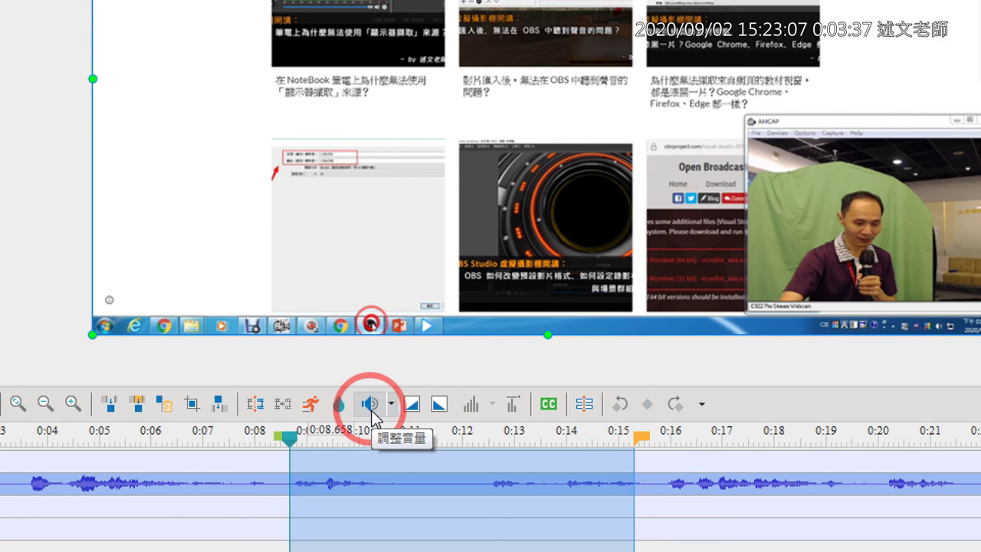
pyautogui.click(371, 407)
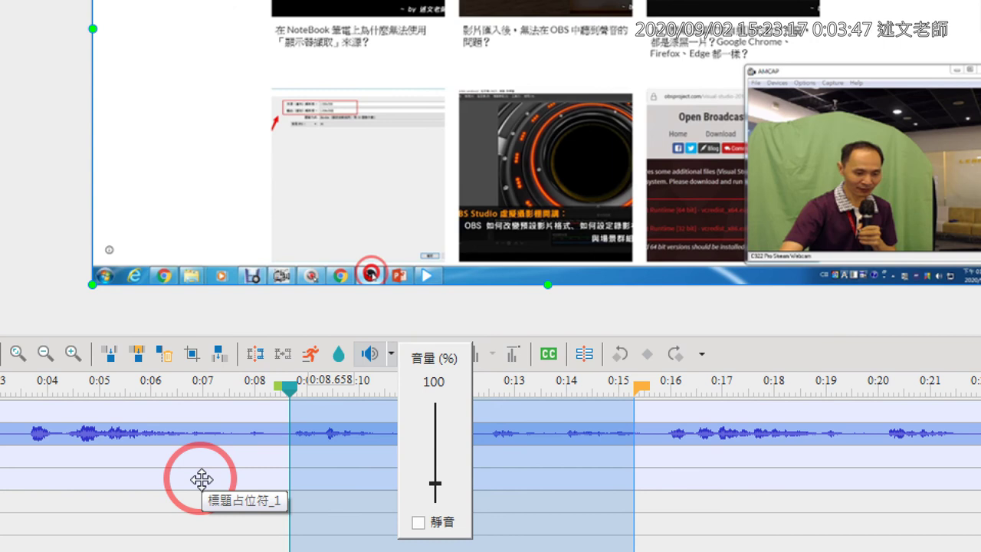
pyautogui.click(202, 479)
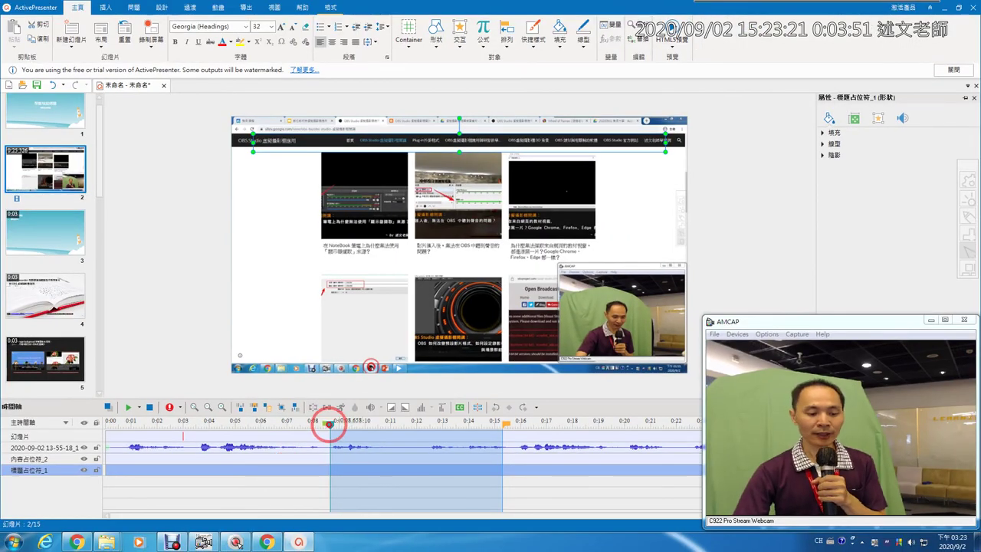
pyautogui.click(328, 426)
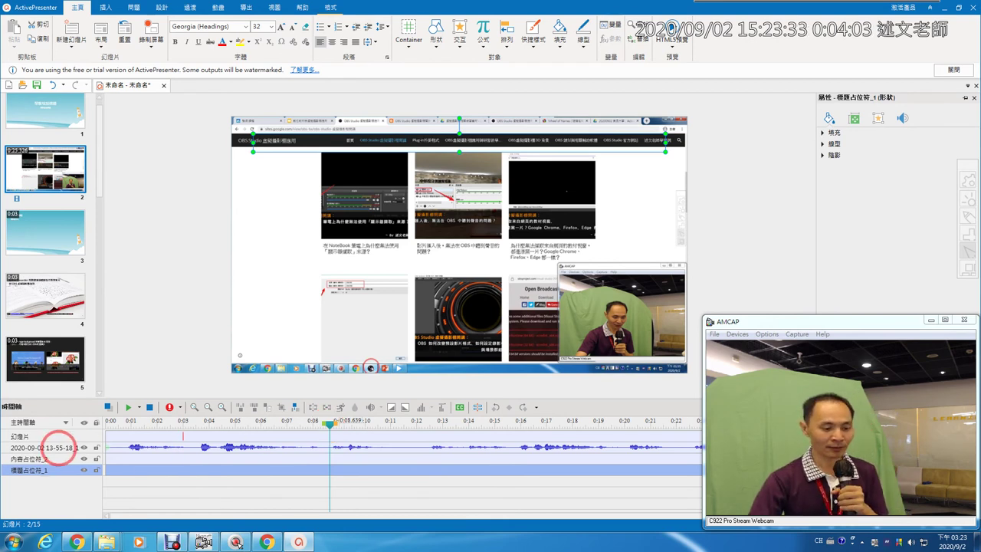
# Play the recording on slide 2 from about 0:08.6 to check its current playback
pyautogui.click(59, 446)
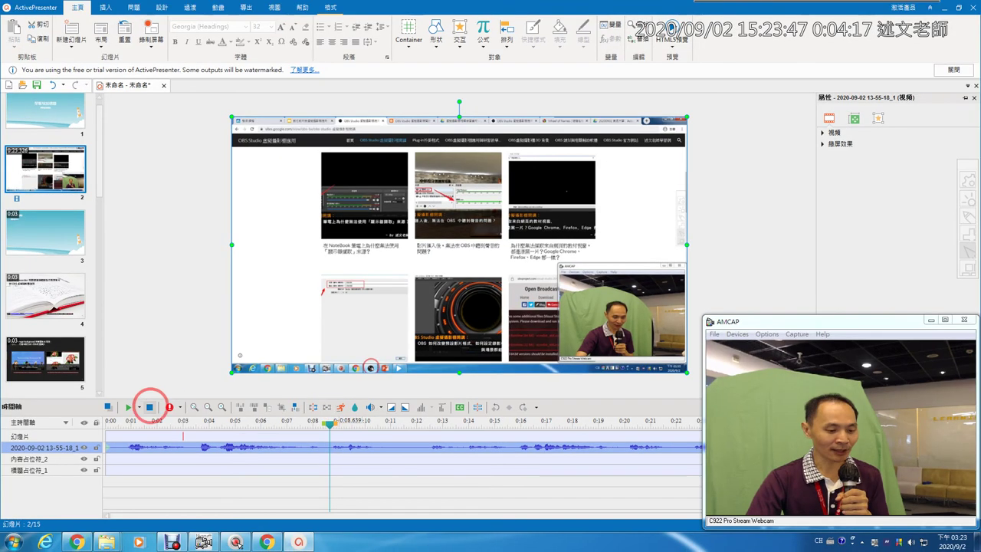
pyautogui.click(131, 407)
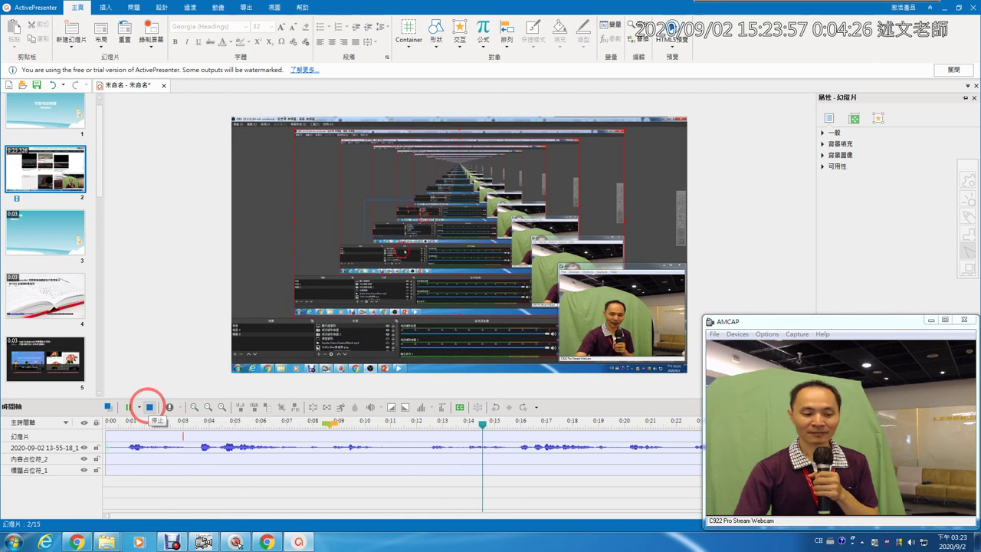
pyautogui.click(150, 407)
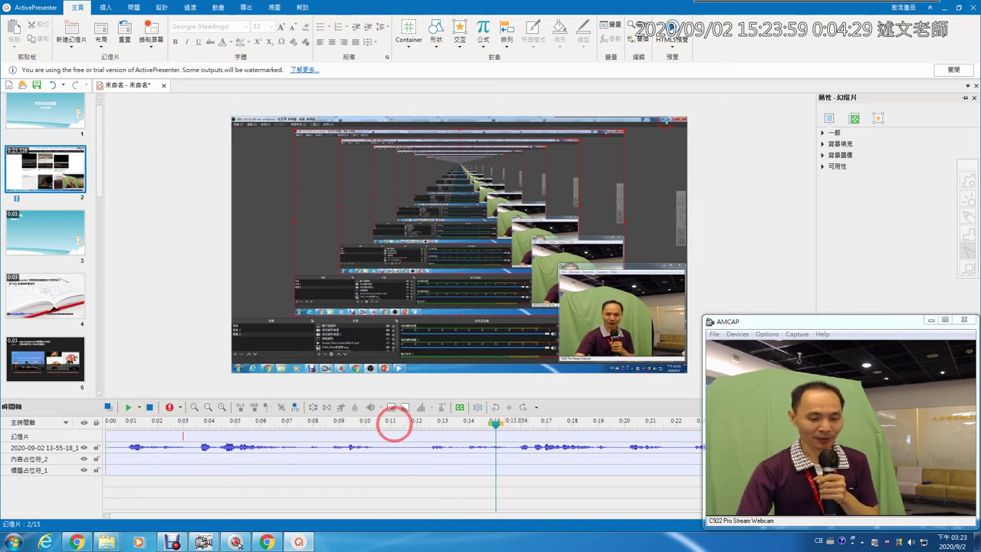
# Set the recording's playback speed to 200% and preview the sped-up clip
pyautogui.click(325, 444)
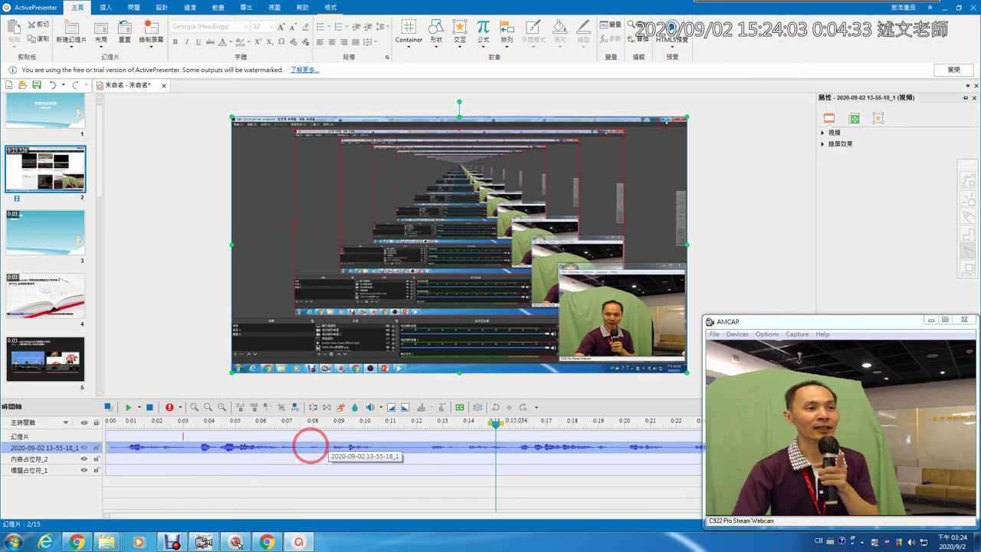
pyautogui.click(340, 408)
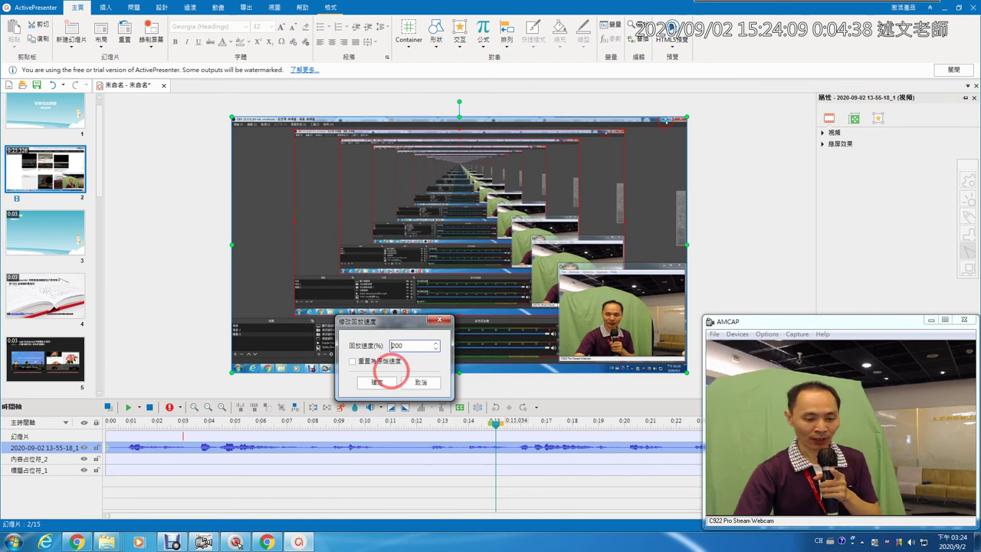
pyautogui.click(378, 382)
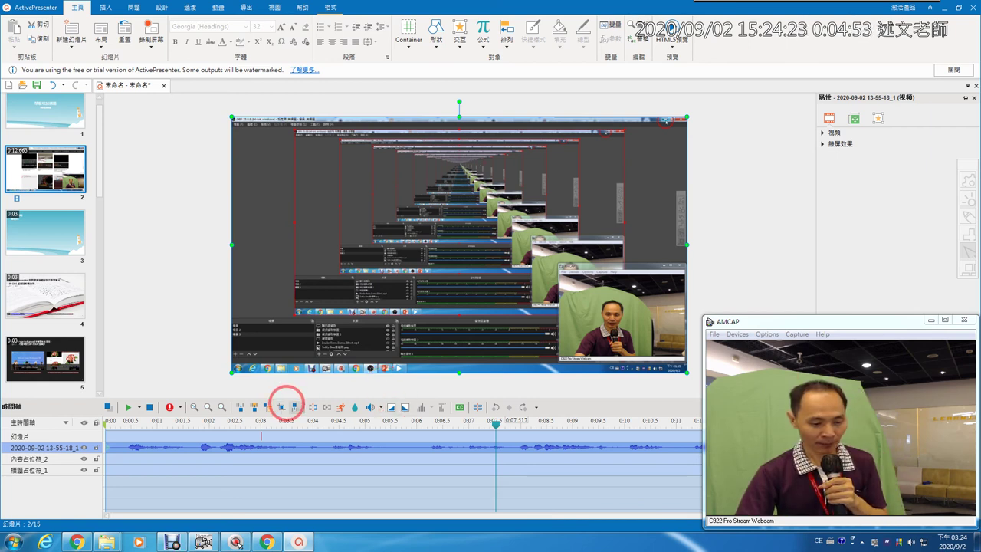
pyautogui.click(127, 407)
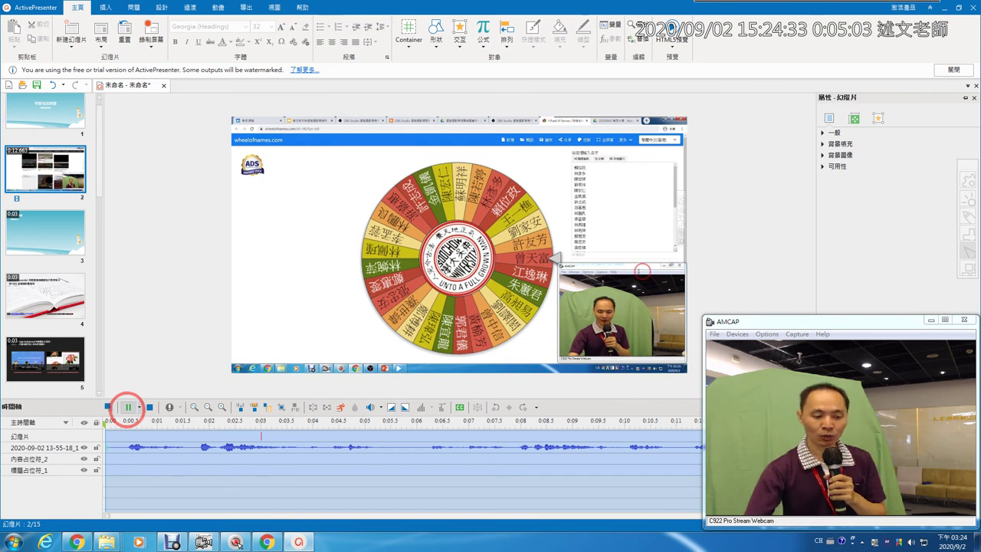
pyautogui.click(149, 407)
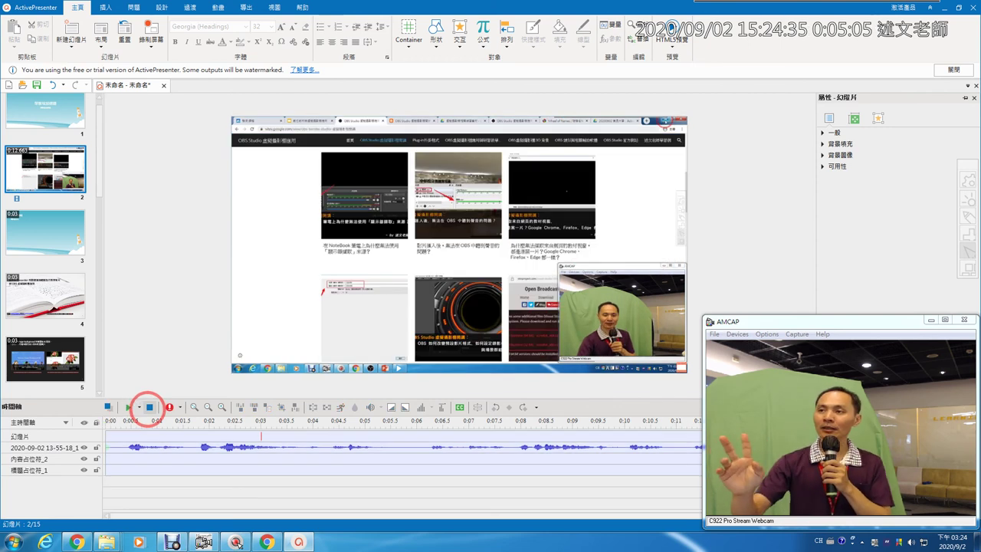